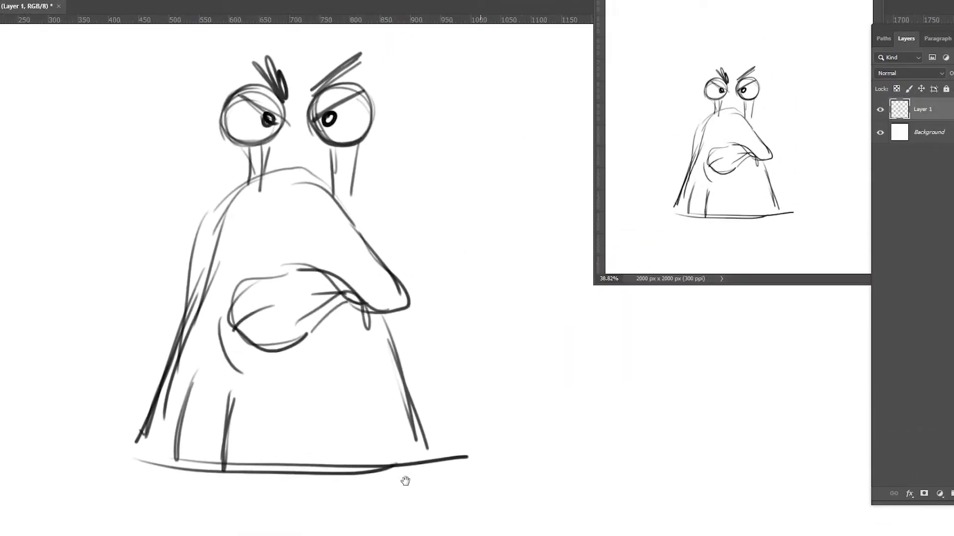
{"action": "scroll", "coordinate": [339, 468], "scroll_direction": "down", "scroll_amount": 2}
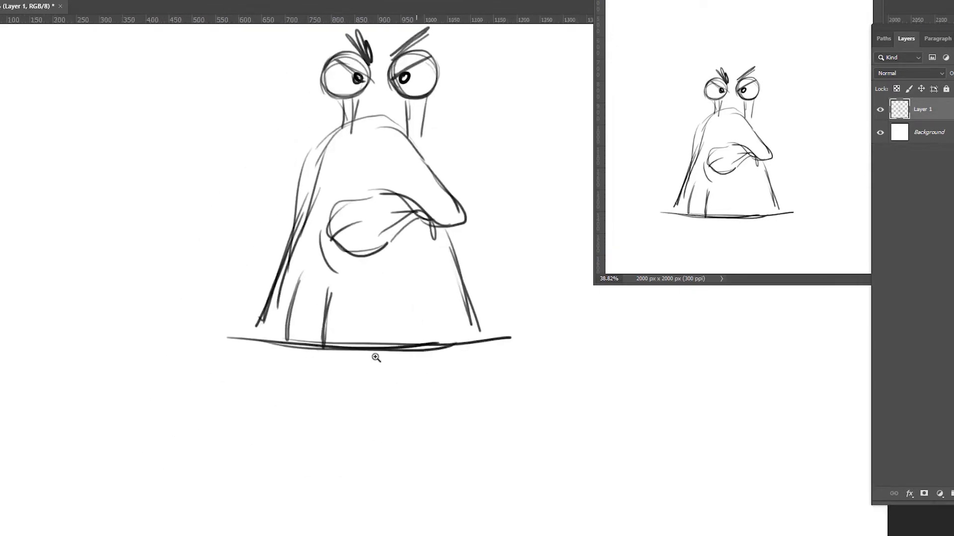
{"action": "scroll", "coordinate": [375, 357], "scroll_direction": "up", "scroll_amount": 4}
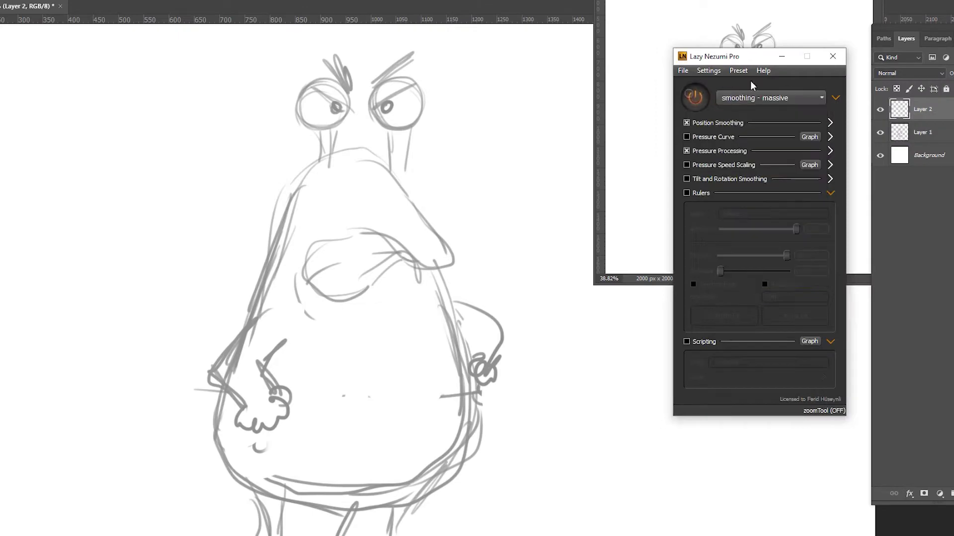
Close the Lazy Nezumi smoothing window and bring up the brush presets on the canvas
{"action": "left_click", "coordinate": [778, 57]}
{"action": "right_click", "coordinate": [401, 111]}
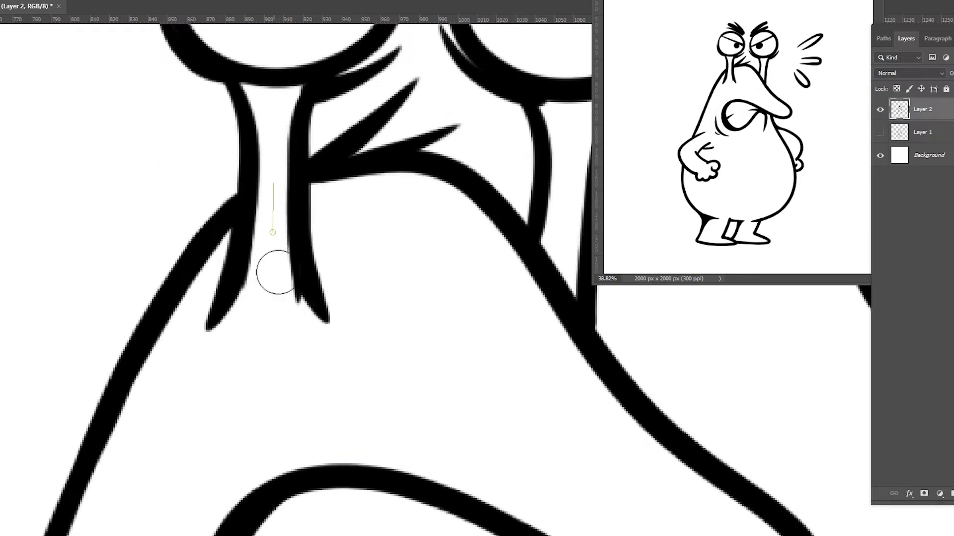
{"action": "scroll", "coordinate": [226, 339], "scroll_direction": "down", "scroll_amount": 5}
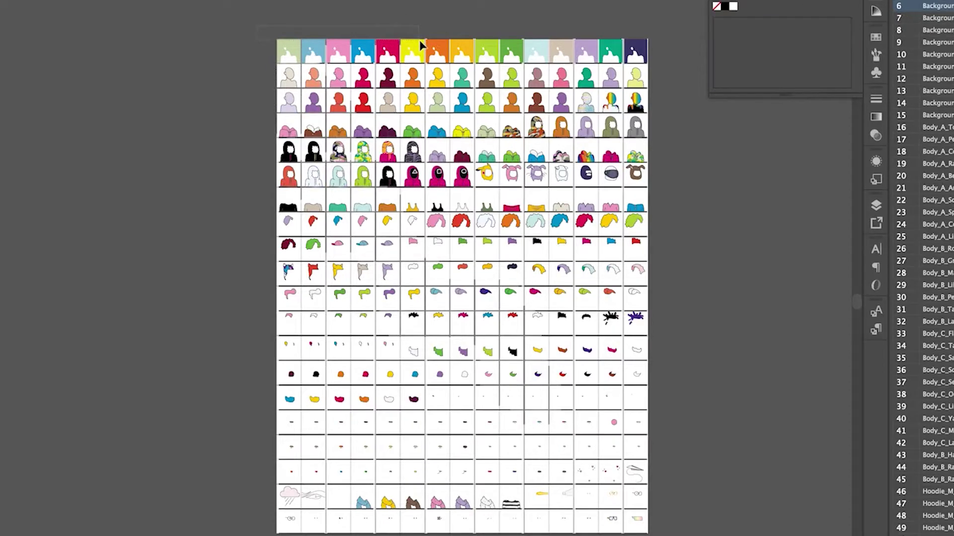
Close the blob outline with a smooth curve and select the blob shape
{"action": "left_click", "coordinate": [423, 49]}
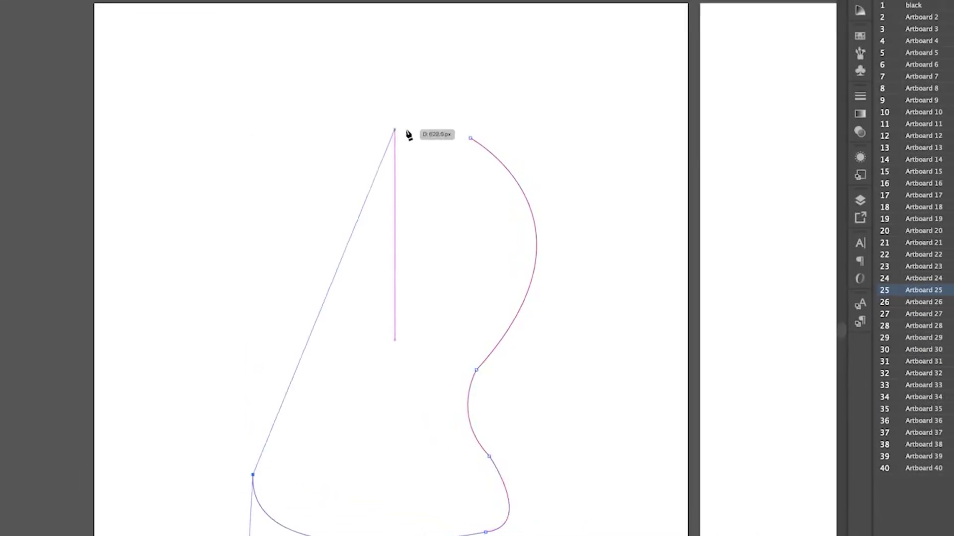
{"action": "mouse_move", "coordinate": [407, 135]}
{"action": "left_mouse_down"}
{"action": "mouse_move", "coordinate": [645, 147]}
{"action": "mouse_move", "coordinate": [656, 246]}
{"action": "left_mouse_up"}
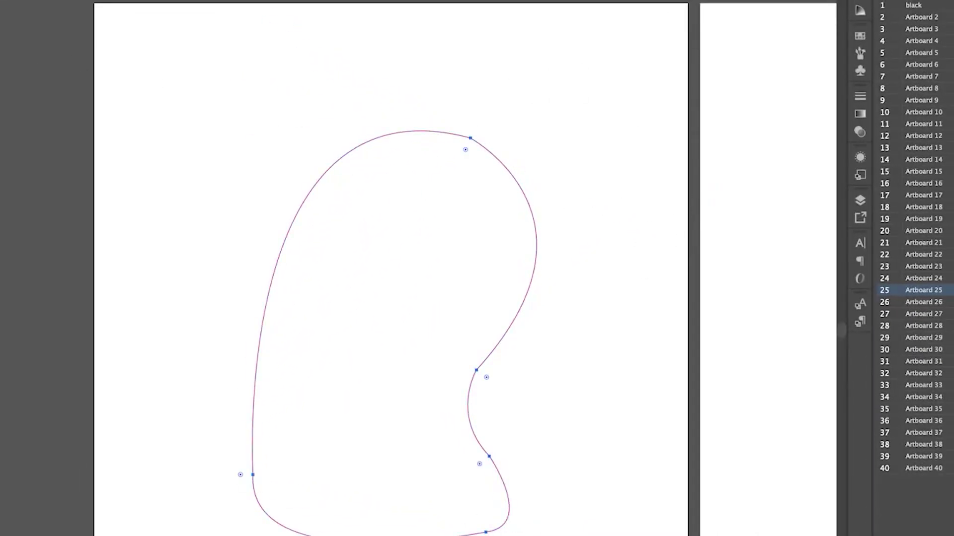
{"action": "key", "text": "v"}
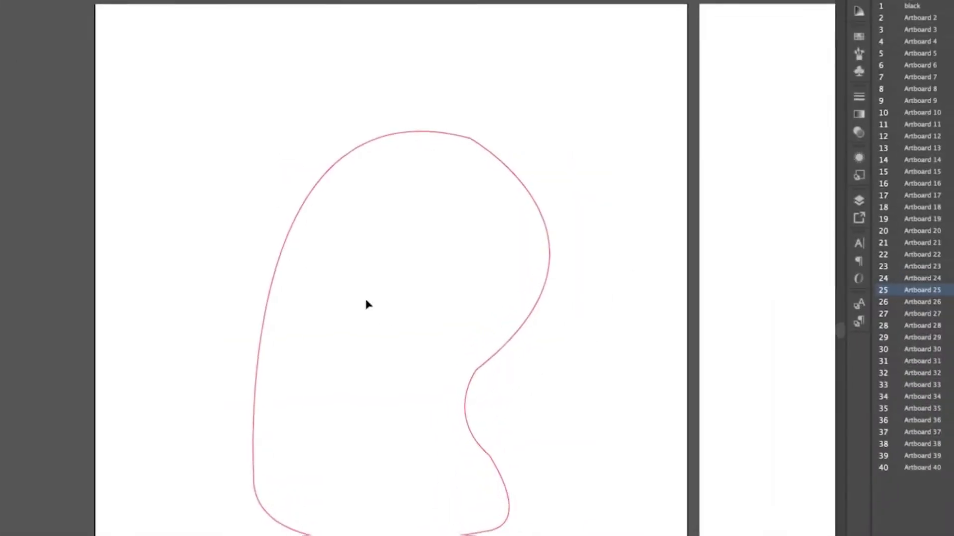
{"action": "left_click", "coordinate": [291, 236]}
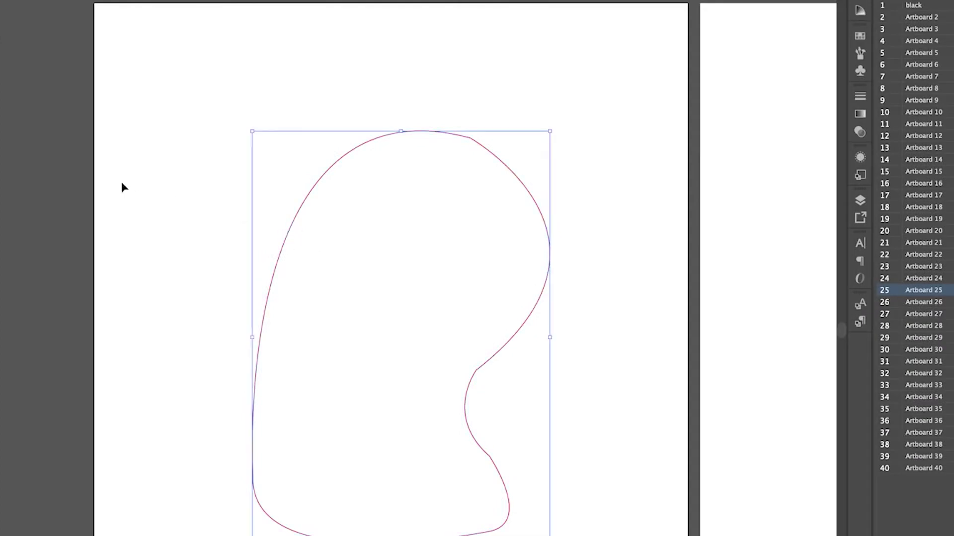
{"action": "key", "text": "a"}
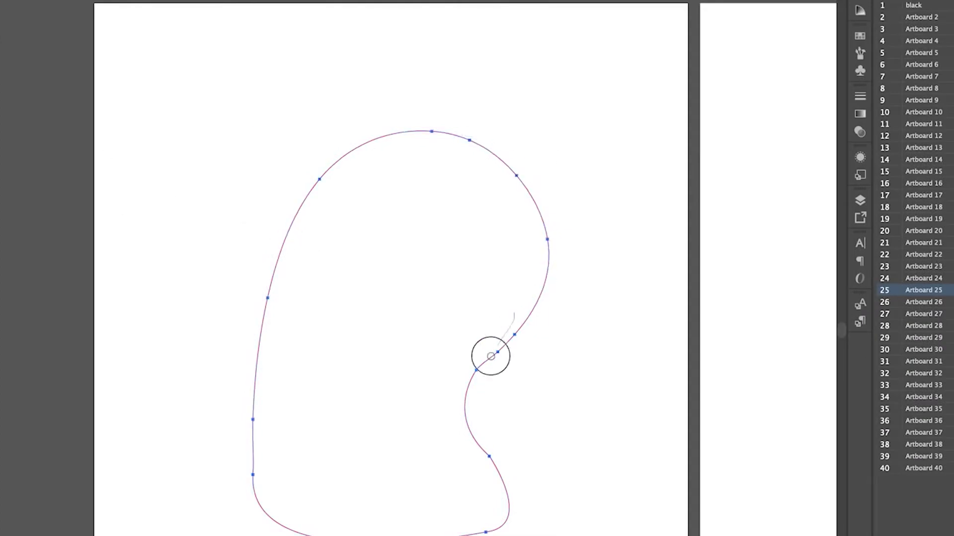
Paste copies of the blob onto neighbouring artboards and change the first blob's fill colour
{"action": "key", "text": "ctrl+shift+v"}
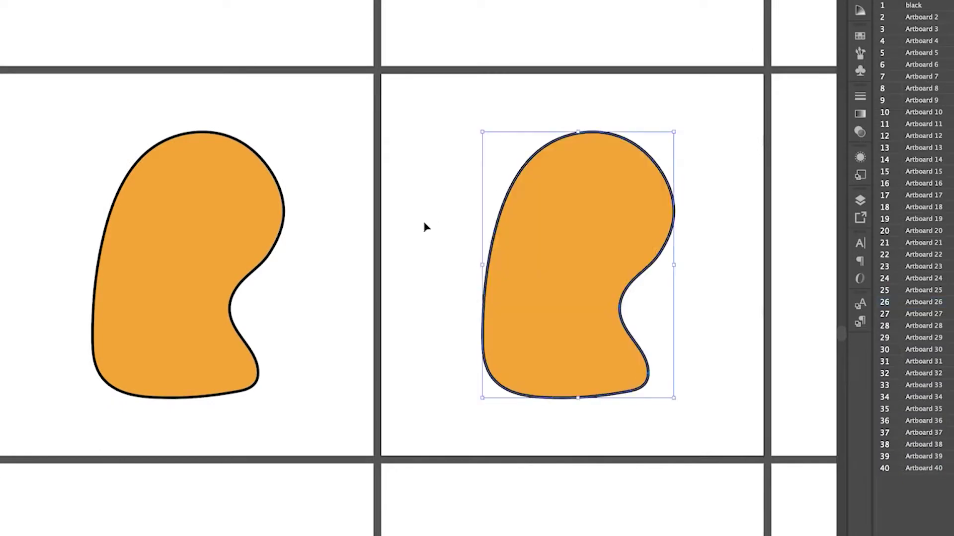
{"action": "left_click", "coordinate": [537, 302]}
{"action": "key", "text": "ctrl+shift+v"}
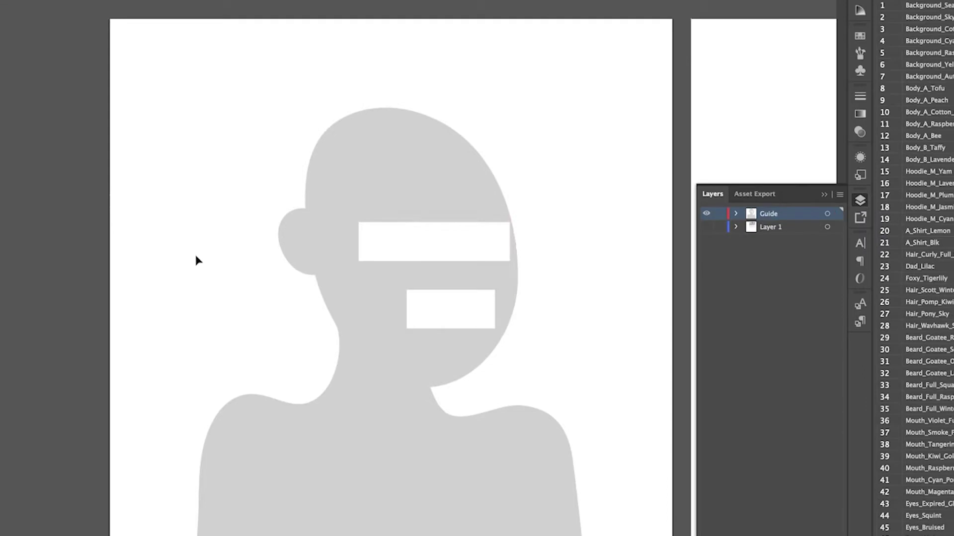
Marquee-select the eye and mouth guide boxes on the grey silhouette
{"action": "left_click_drag", "start_coordinate": [144, 209], "coordinate": [480, 425]}
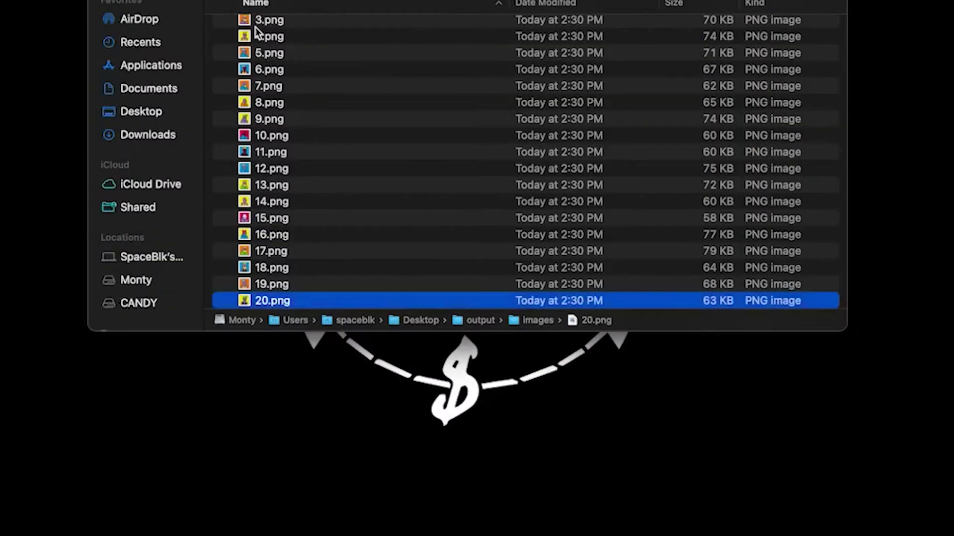
{"action": "scroll", "coordinate": [255, 27], "scroll_direction": "up", "scroll_amount": 3}
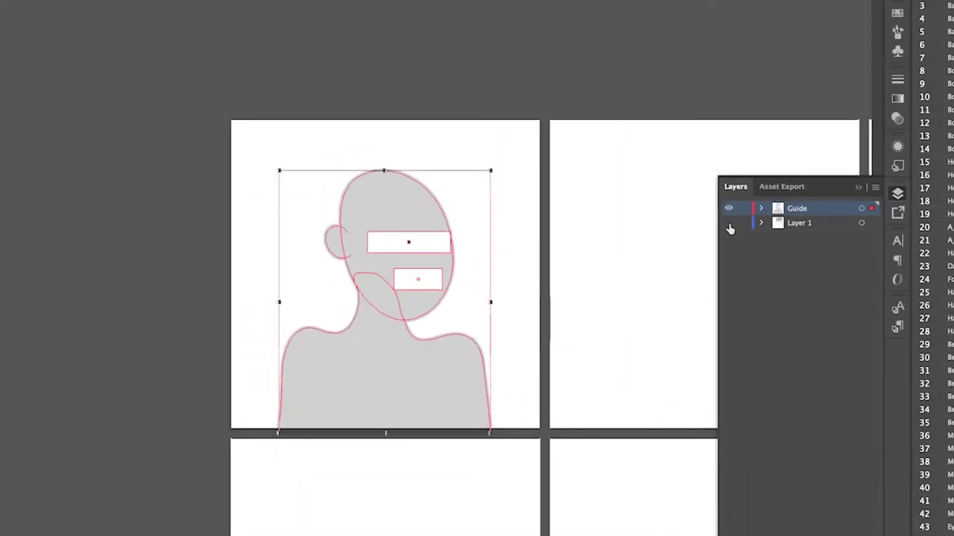
{"action": "scroll", "coordinate": [591, 231], "scroll_direction": "right", "scroll_amount": 5}
{"action": "scroll", "coordinate": [590, 231], "scroll_direction": "down", "scroll_amount": 3}
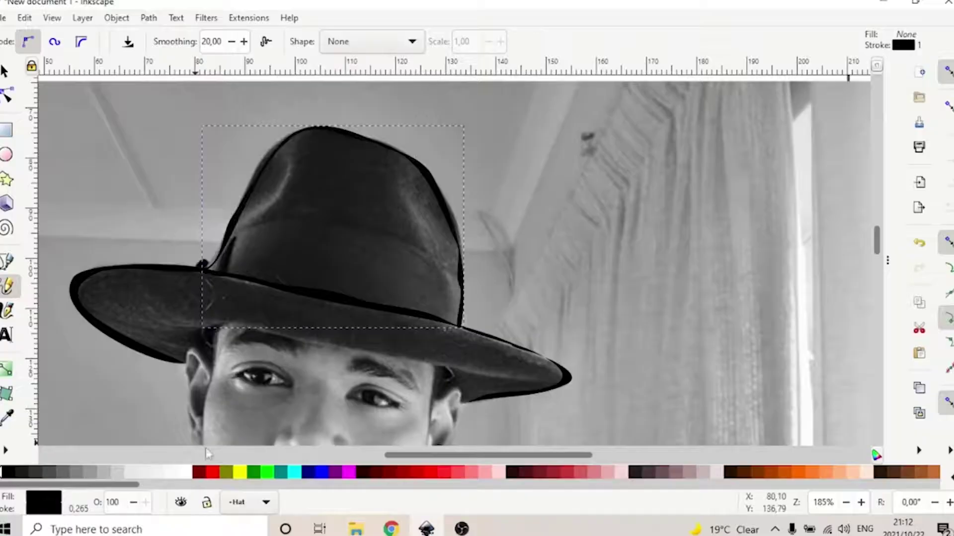
{"action": "scroll", "coordinate": [424, 361], "scroll_direction": "up", "scroll_amount": 2}
Trace the hat brim, hat crown and both edges of the ear with the Pencil
{"action": "left_click_drag", "start_coordinate": [162, 261], "coordinate": [402, 310]}
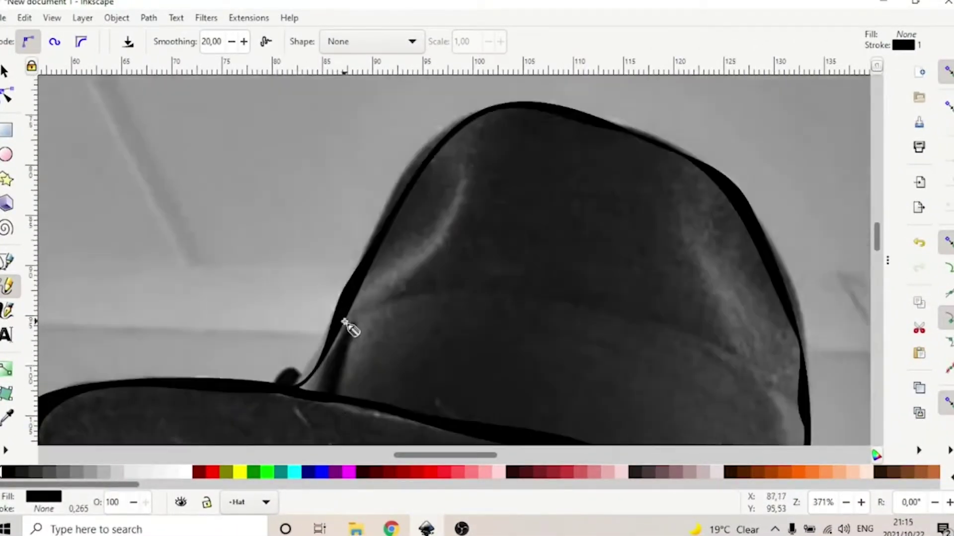
{"action": "mouse_move", "coordinate": [333, 396]}
{"action": "left_mouse_down"}
{"action": "mouse_move", "coordinate": [337, 344]}
{"action": "mouse_move", "coordinate": [761, 363]}
{"action": "left_mouse_up"}
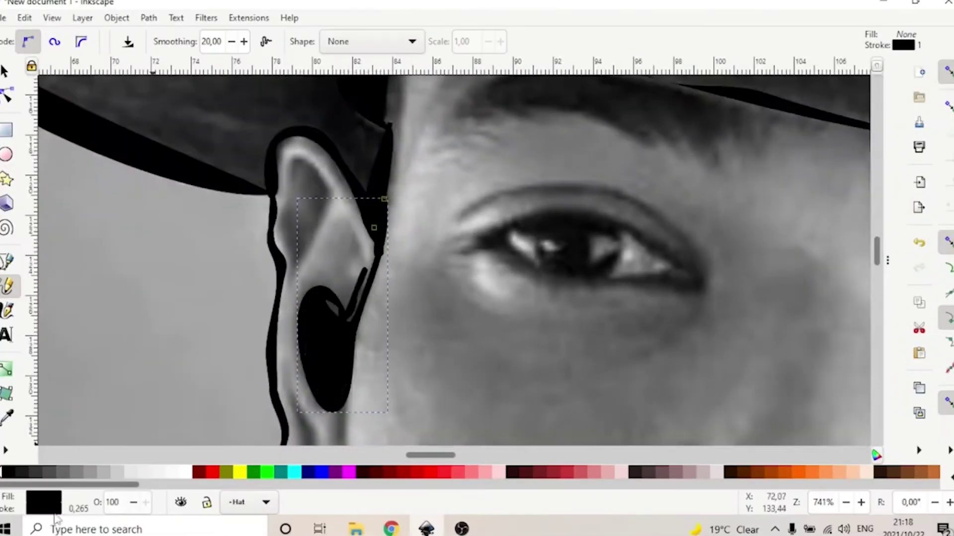
{"action": "mouse_move", "coordinate": [381, 215]}
{"action": "left_mouse_down"}
{"action": "mouse_move", "coordinate": [381, 262]}
{"action": "mouse_move", "coordinate": [374, 228]}
{"action": "left_mouse_up"}
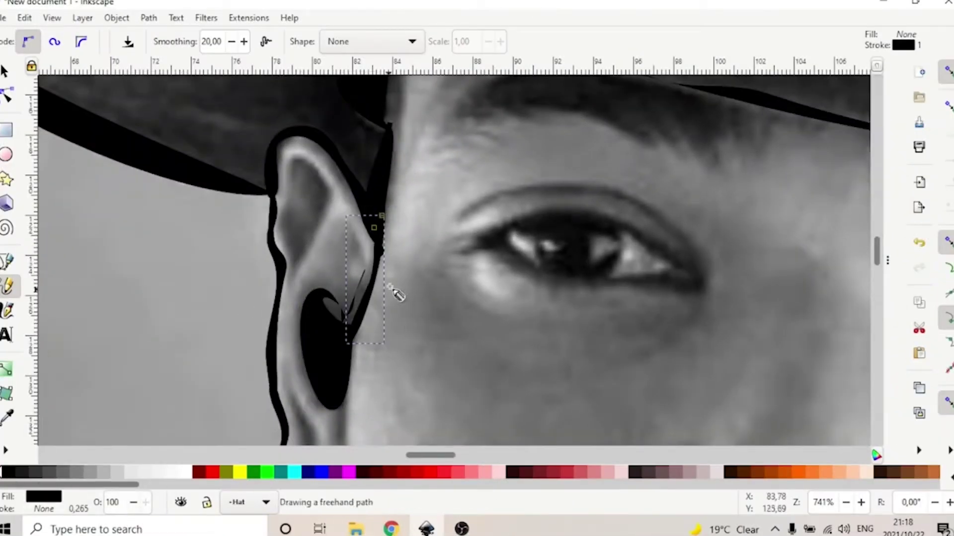
{"action": "left_click_drag", "start_coordinate": [312, 240], "coordinate": [302, 165]}
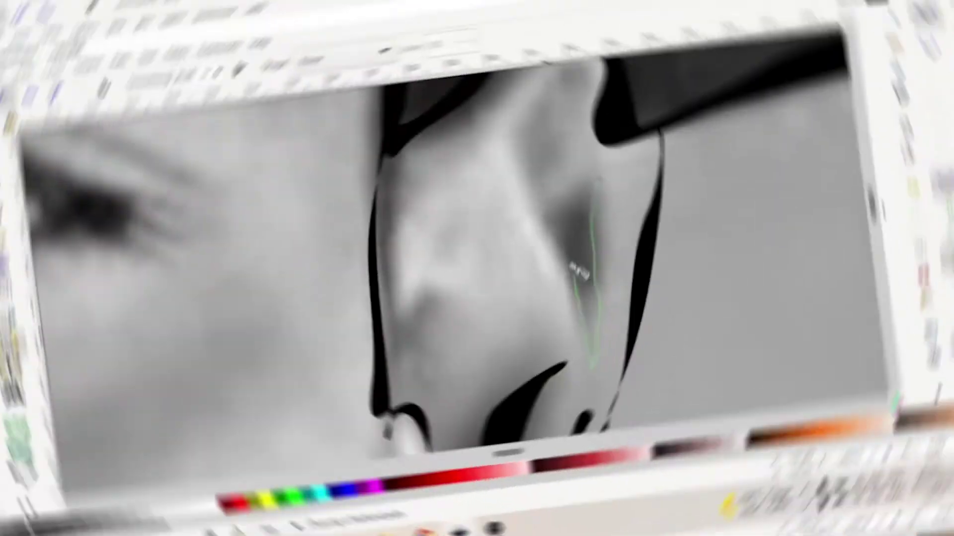
Add filled strokes along the nose and trace the face-edge contours
{"action": "left_click_drag", "start_coordinate": [581, 270], "coordinate": [588, 365]}
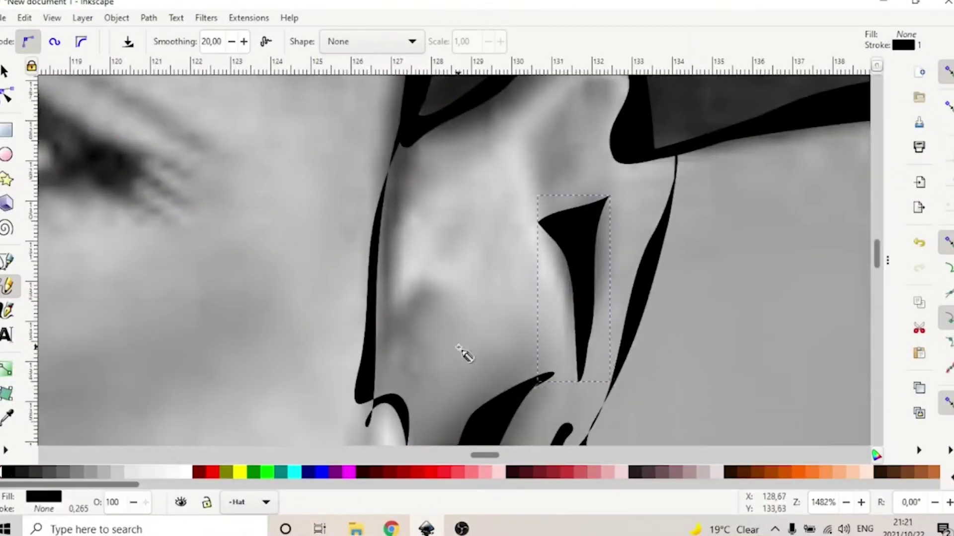
{"action": "scroll", "coordinate": [522, 335], "scroll_direction": "up", "scroll_amount": 3}
{"action": "left_click_drag", "start_coordinate": [597, 205], "coordinate": [548, 310]}
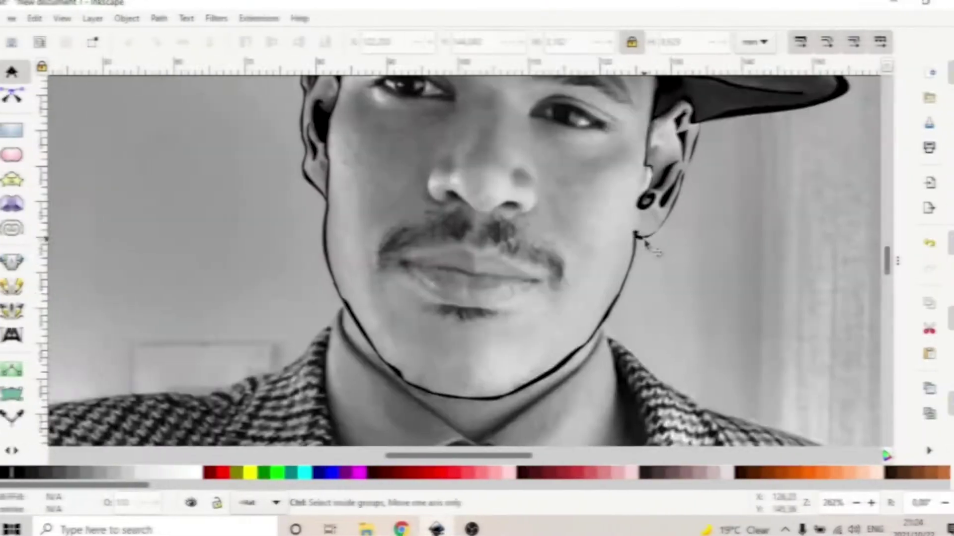
{"action": "left_click_drag", "start_coordinate": [75, 232], "coordinate": [92, 369]}
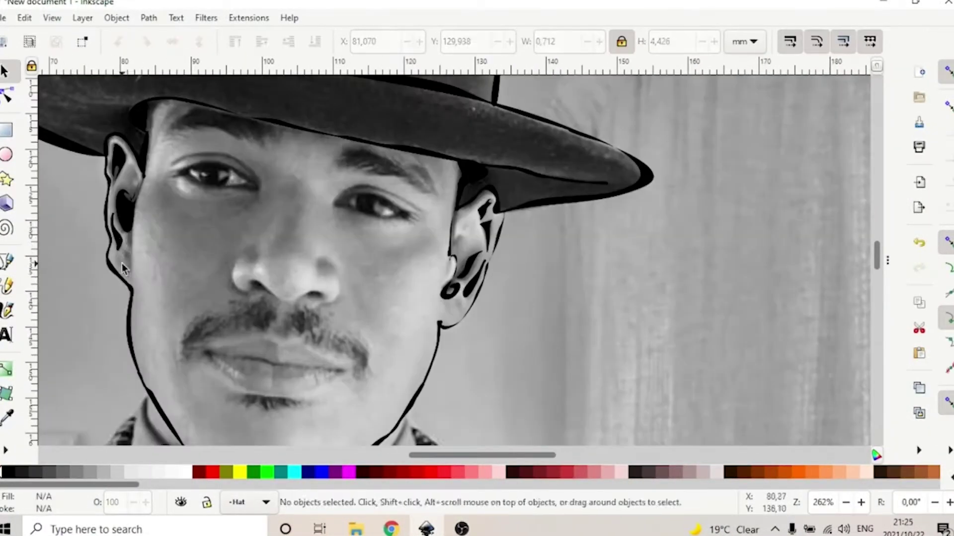
{"action": "left_click_drag", "start_coordinate": [117, 216], "coordinate": [147, 287]}
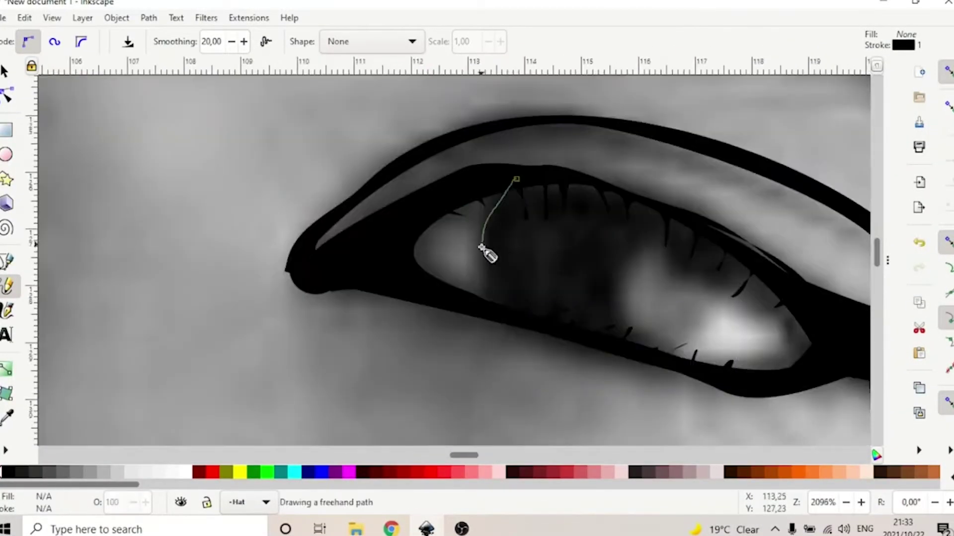
Draw the iris as a black freehand shape and set fill lightness to 20
{"action": "left_click_drag", "start_coordinate": [513, 174], "coordinate": [493, 199]}
{"action": "left_click_drag", "start_coordinate": [726, 313], "coordinate": [512, 175]}
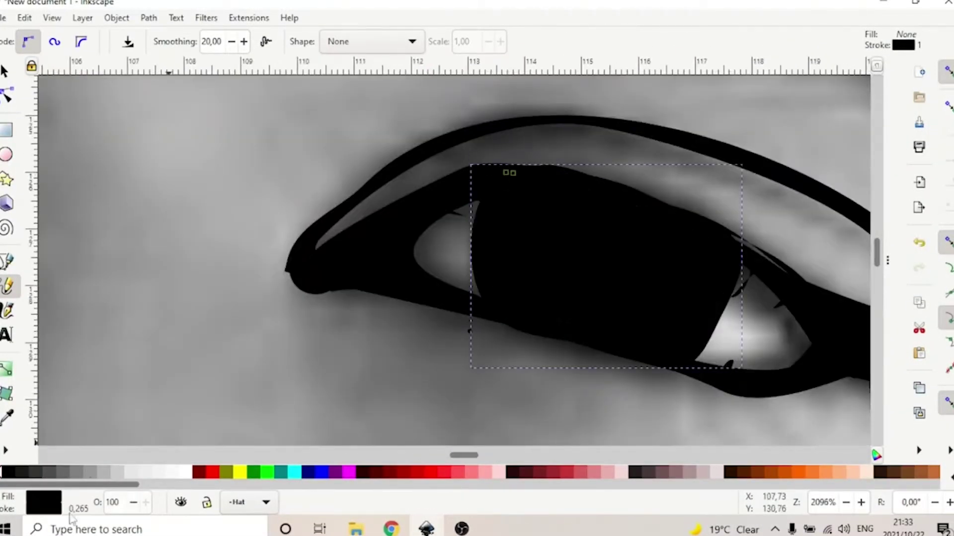
{"action": "key", "text": "n"}
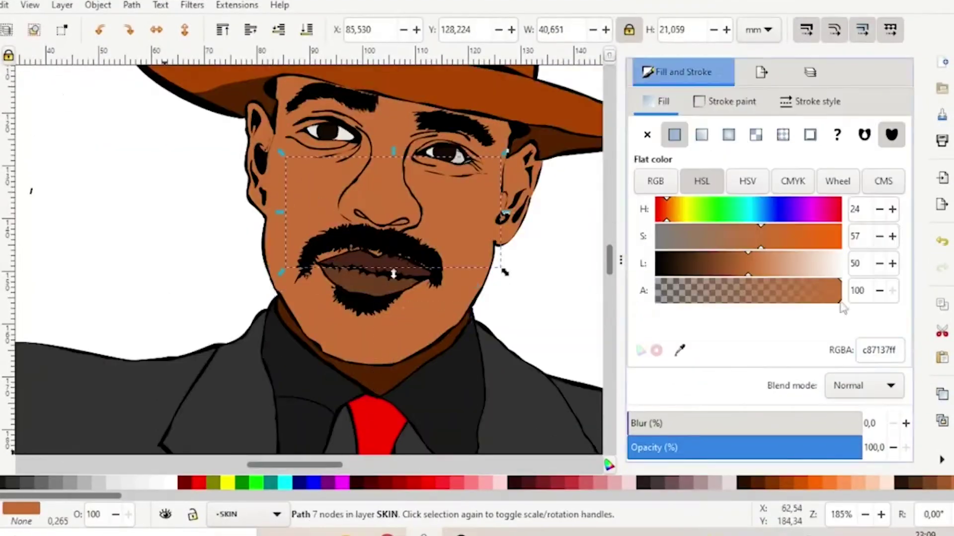
{"action": "type", "text": "20"}
{"action": "key", "text": "Return"}
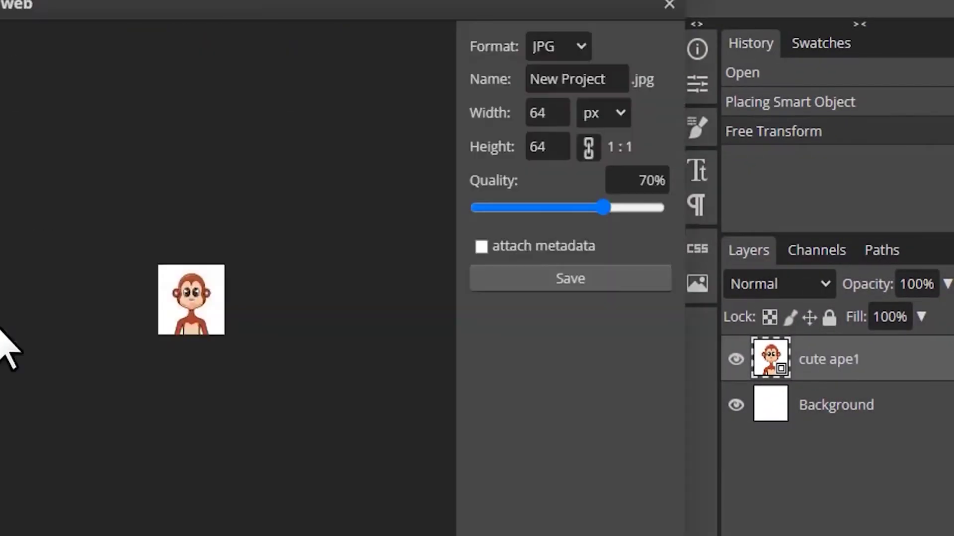
Save the small monkey image at 100% quality and outline its left ear and head top
{"action": "left_click_drag", "start_coordinate": [607, 207], "coordinate": [843, 208]}
{"action": "left_click", "coordinate": [596, 278]}
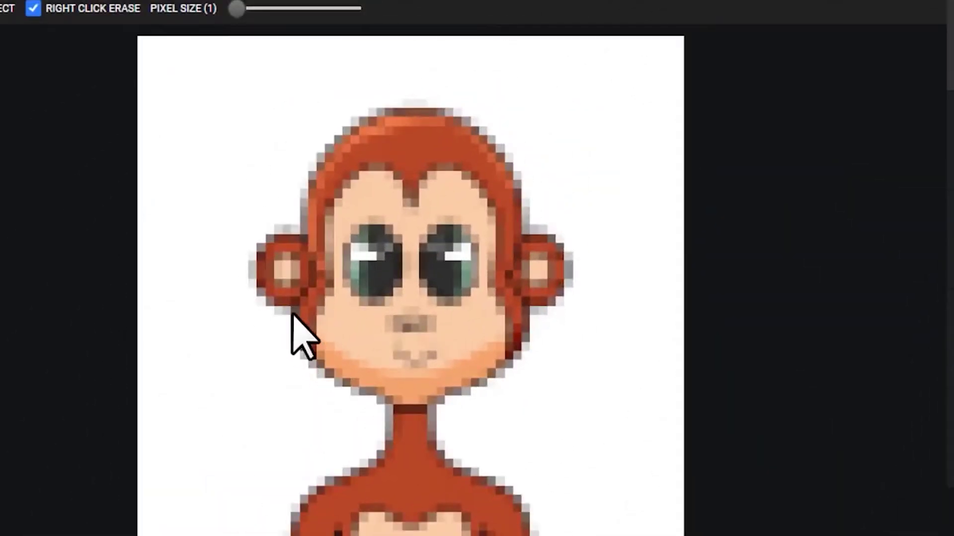
{"action": "mouse_move", "coordinate": [260, 274]}
{"action": "left_mouse_down"}
{"action": "mouse_move", "coordinate": [388, 125]}
{"action": "mouse_move", "coordinate": [456, 125]}
{"action": "left_mouse_up"}
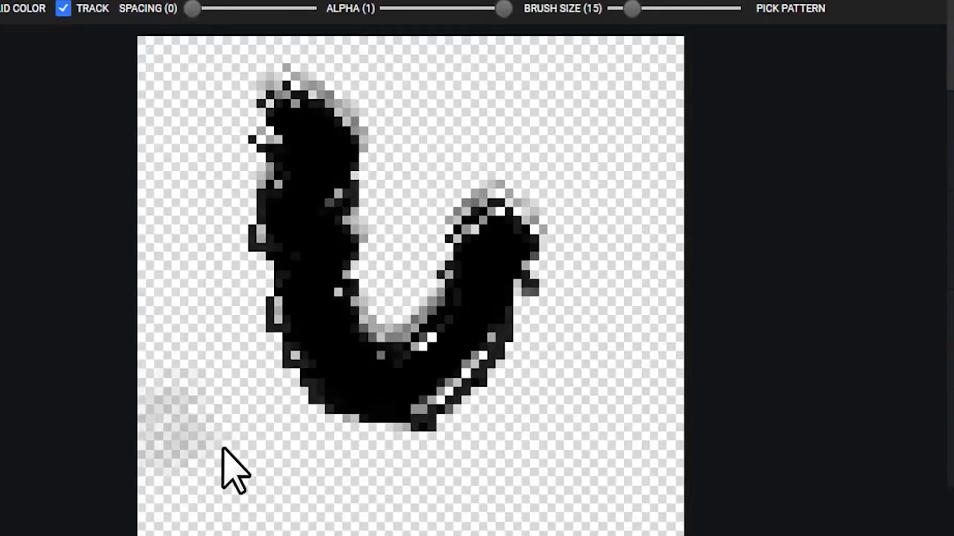
Paint dark brush blobs at the lower left, bottom centre and beside the U stroke
{"action": "left_click_drag", "start_coordinate": [224, 469], "coordinate": [245, 511]}
{"action": "left_click", "coordinate": [514, 492]}
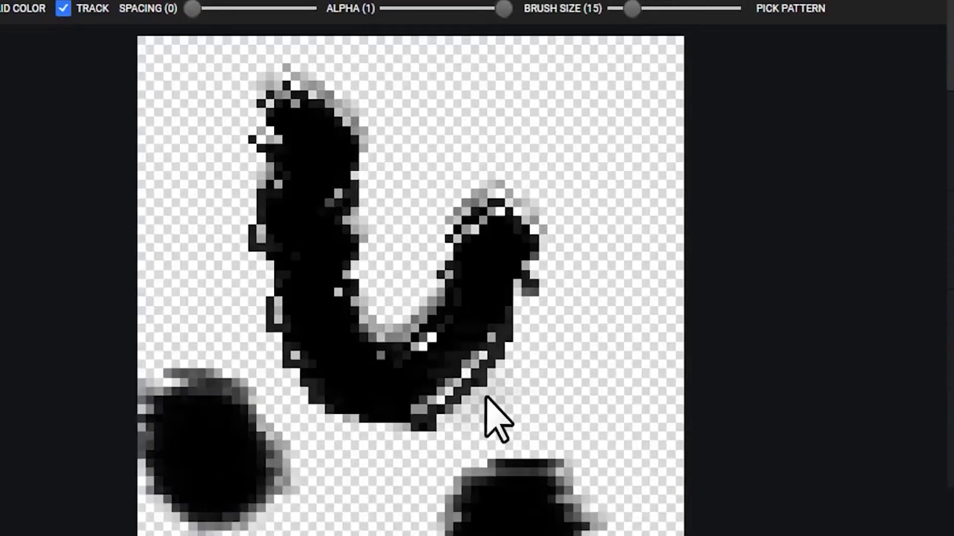
{"action": "mouse_move", "coordinate": [486, 403]}
{"action": "left_mouse_down"}
{"action": "mouse_move", "coordinate": [580, 351]}
{"action": "mouse_move", "coordinate": [570, 379]}
{"action": "left_mouse_up"}
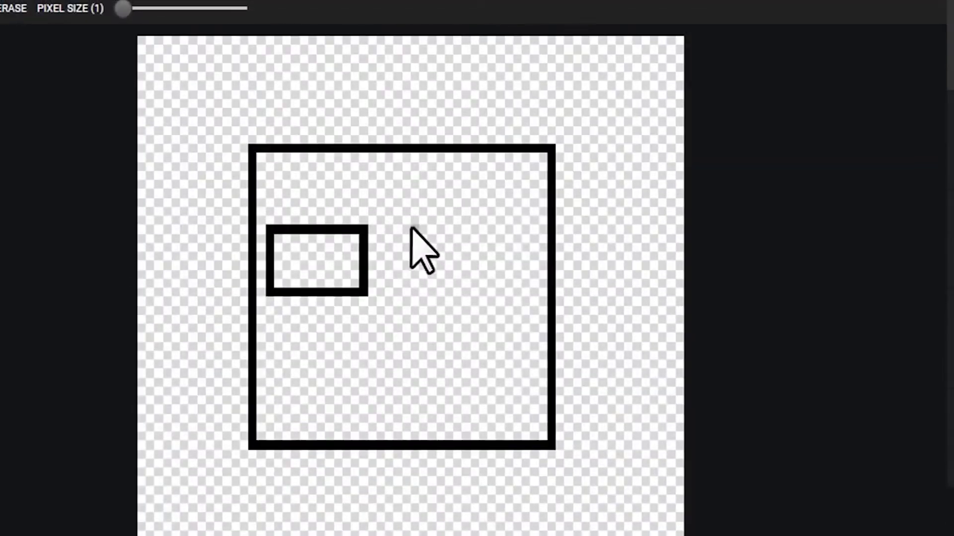
Draw the second eye rectangle, a small rectangle below the eyes, and a horizontal face line
{"action": "left_click_drag", "start_coordinate": [412, 228], "coordinate": [522, 298]}
{"action": "left_click_drag", "start_coordinate": [361, 328], "coordinate": [426, 356]}
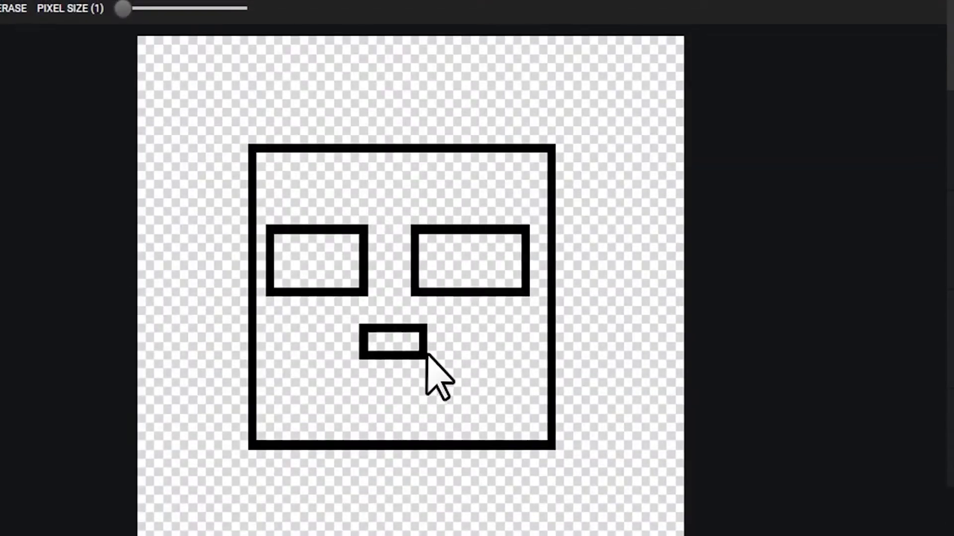
{"action": "left_click_drag", "start_coordinate": [322, 401], "coordinate": [492, 402]}
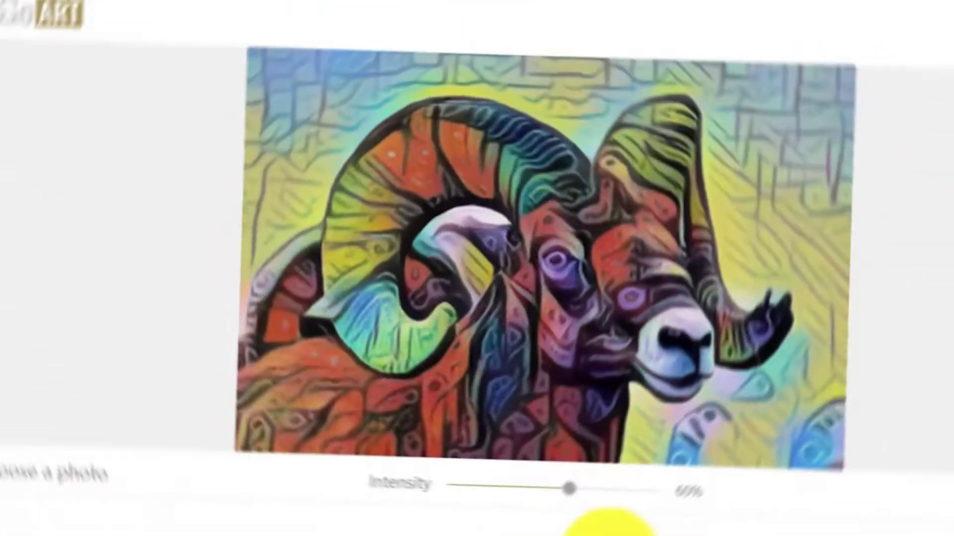
Apply a different art style filter to the uploaded ram photo
{"action": "left_click", "coordinate": [618, 530]}
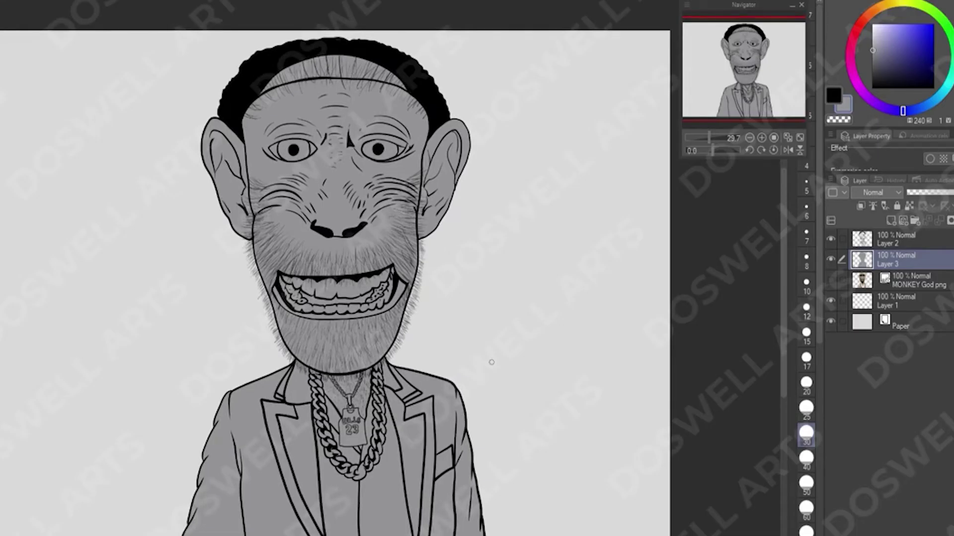
Add a layer above Layer 3, pick a brown-orange colour, clear the jacket selection, then use Layer 4
{"action": "left_click", "coordinate": [890, 220]}
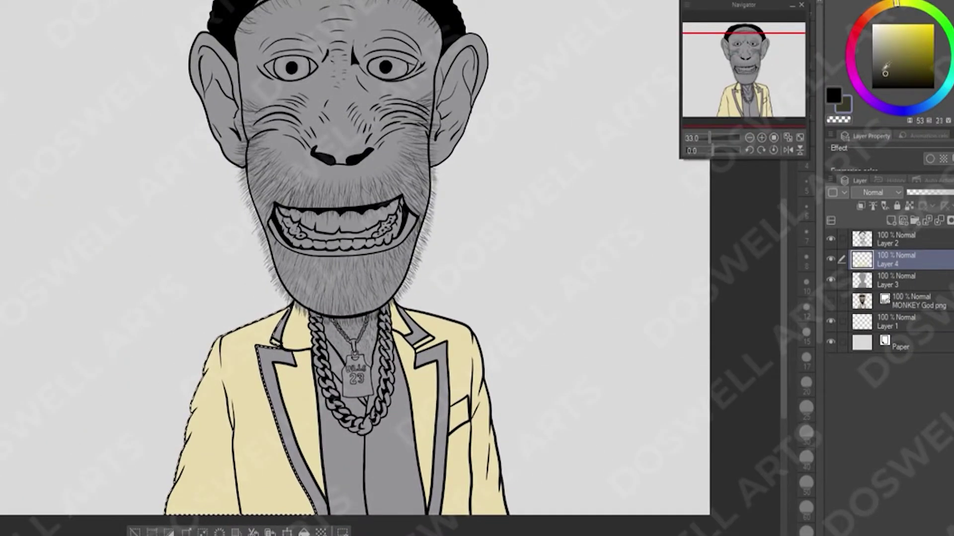
{"action": "left_click_drag", "start_coordinate": [896, 3], "coordinate": [875, 10]}
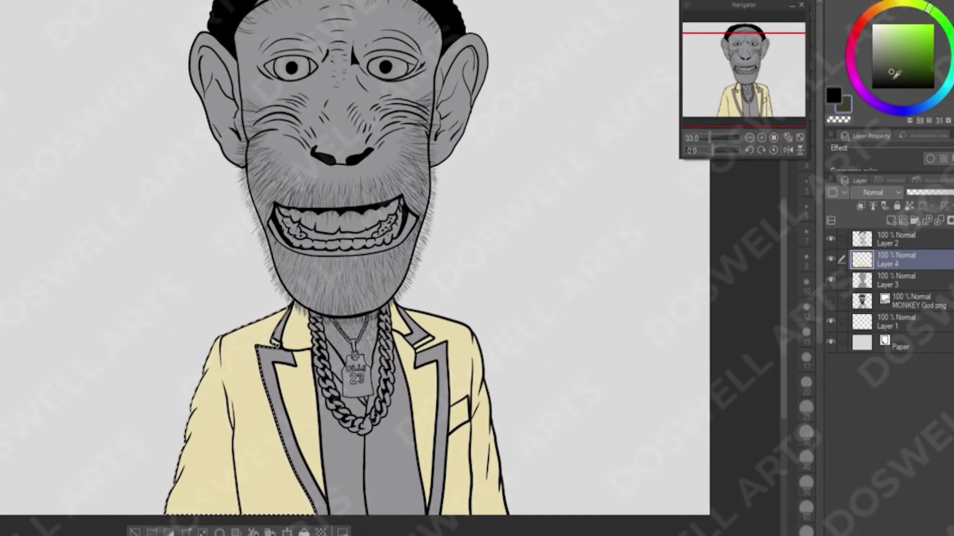
{"action": "left_click", "coordinate": [896, 54]}
{"action": "left_click", "coordinate": [136, 532]}
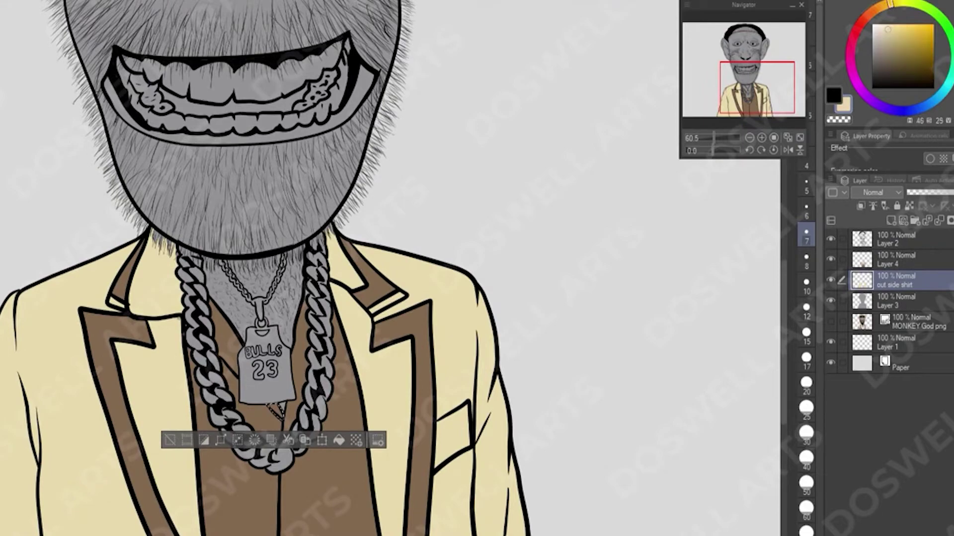
{"action": "left_click", "coordinate": [873, 260]}
{"action": "scroll", "coordinate": [181, 323], "scroll_direction": "up", "scroll_amount": 5}
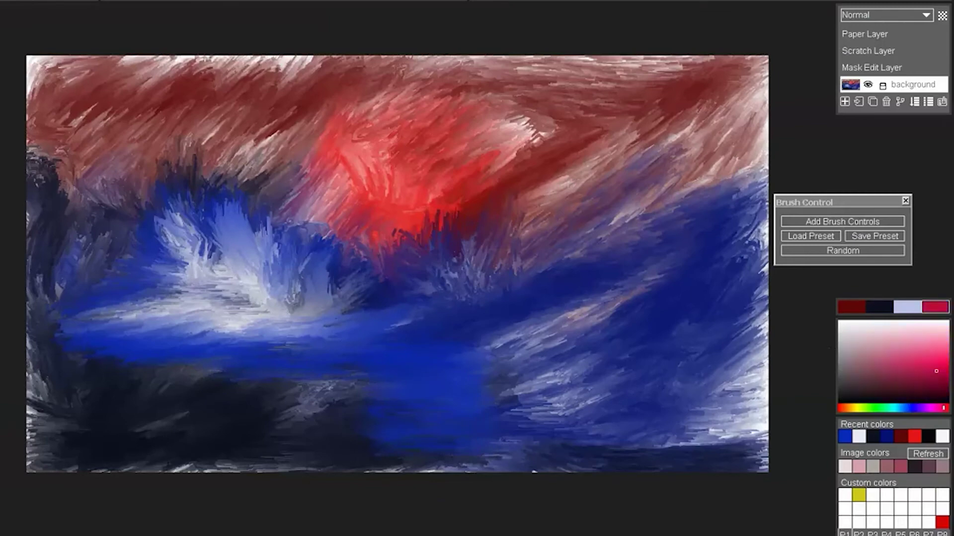
Paint magenta streaks into the sky and spread more foliage on the left tree
{"action": "mouse_move", "coordinate": [456, 372]}
{"action": "left_mouse_down"}
{"action": "mouse_move", "coordinate": [390, 430]}
{"action": "mouse_move", "coordinate": [365, 438]}
{"action": "mouse_move", "coordinate": [351, 405]}
{"action": "left_mouse_up"}
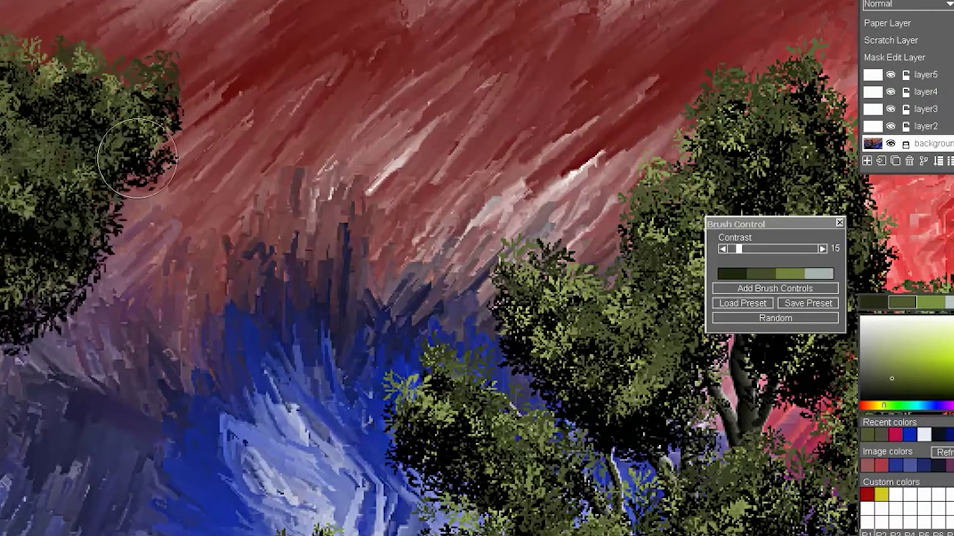
{"action": "left_click_drag", "start_coordinate": [36, 221], "coordinate": [165, 134]}
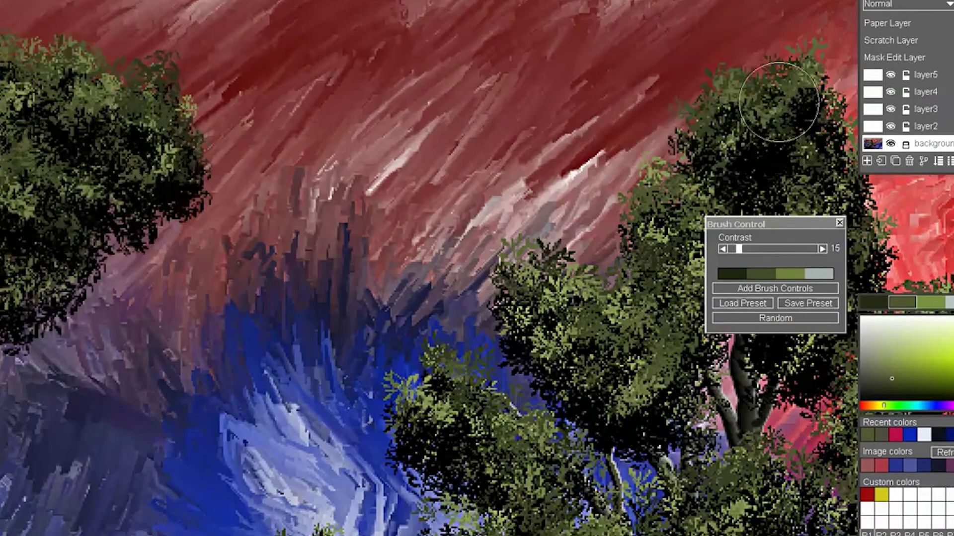